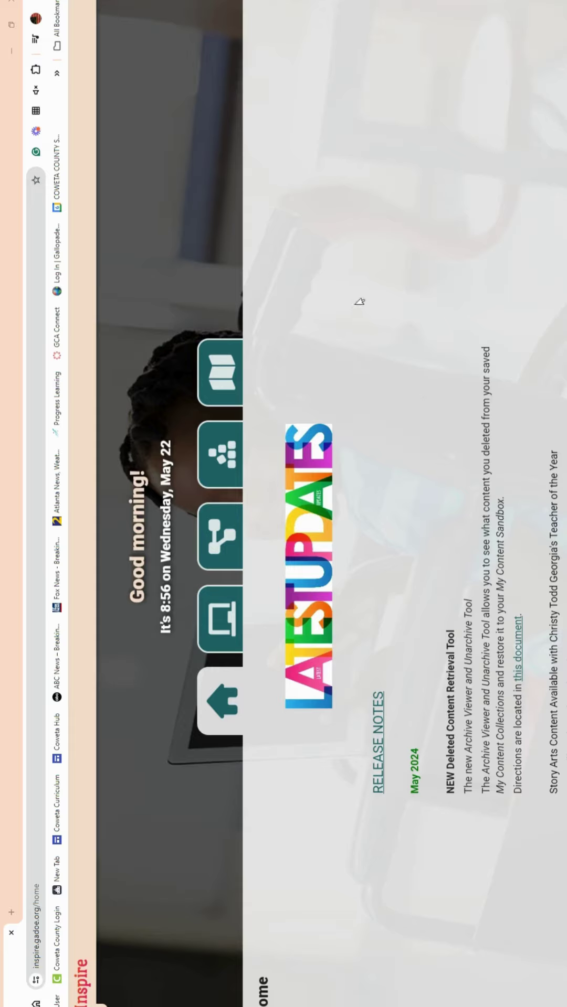
{"action": "scroll", "coordinate": [359, 302], "scroll_direction": "down", "scroll_amount": 2}
{"action": "scroll", "coordinate": [360, 302], "scroll_direction": "up", "scroll_amount": 2}
{"action": "left_click", "coordinate": [229, 621]}
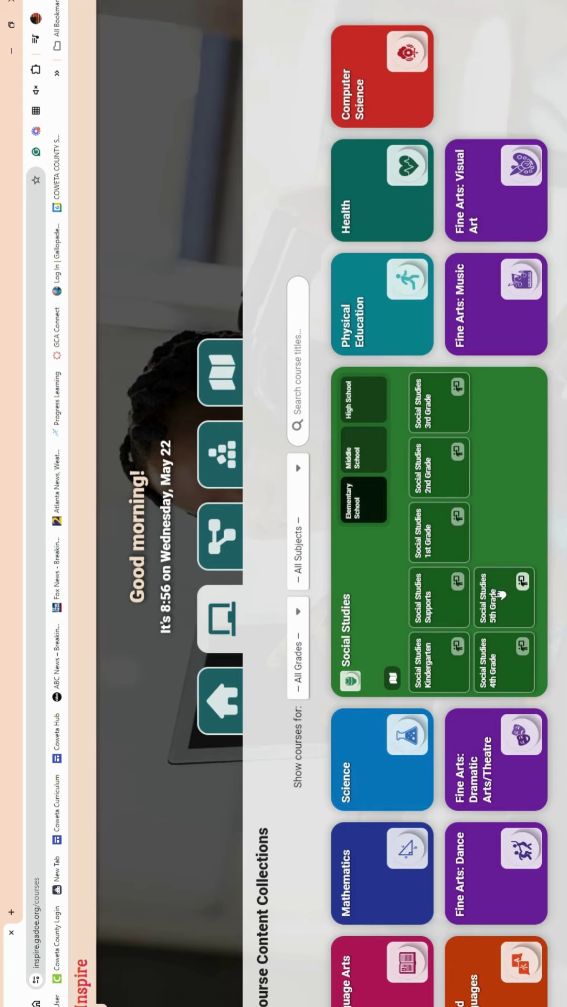
Step: Select the Social Studies 5th Grade tile to show its description and Units 1–10 curriculum map
{"action": "left_click", "coordinate": [500, 596]}
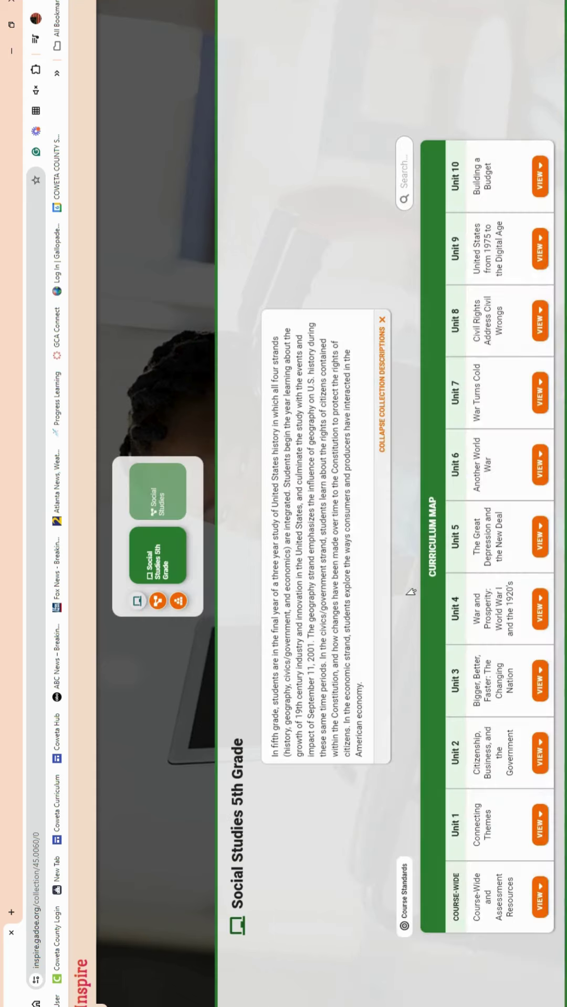